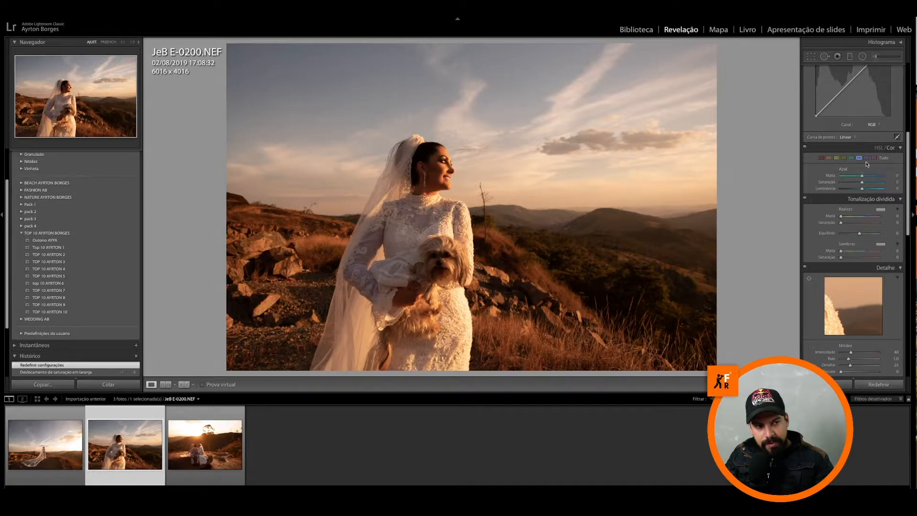
Step: Show the HSL Saturation controls and use targeted adjustment on the bride's face and neck, leaving Orange saturation at +1
click(877, 148)
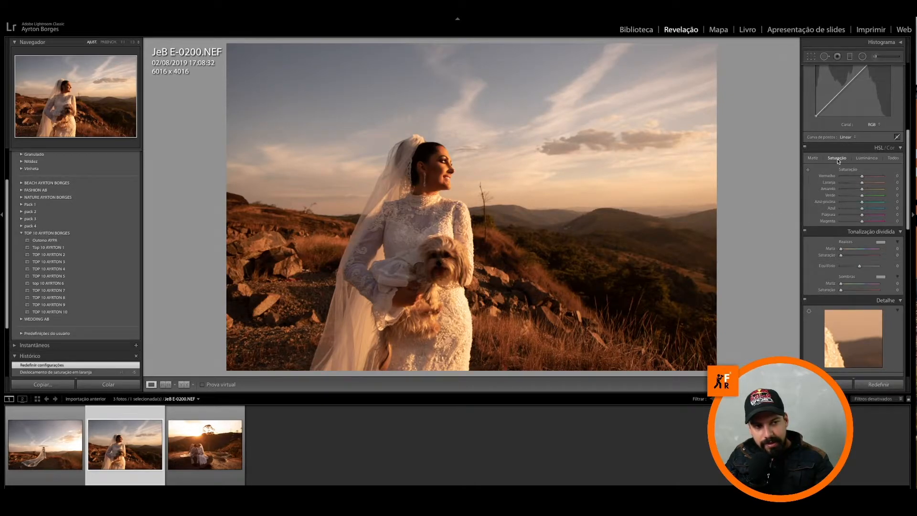
click(808, 170)
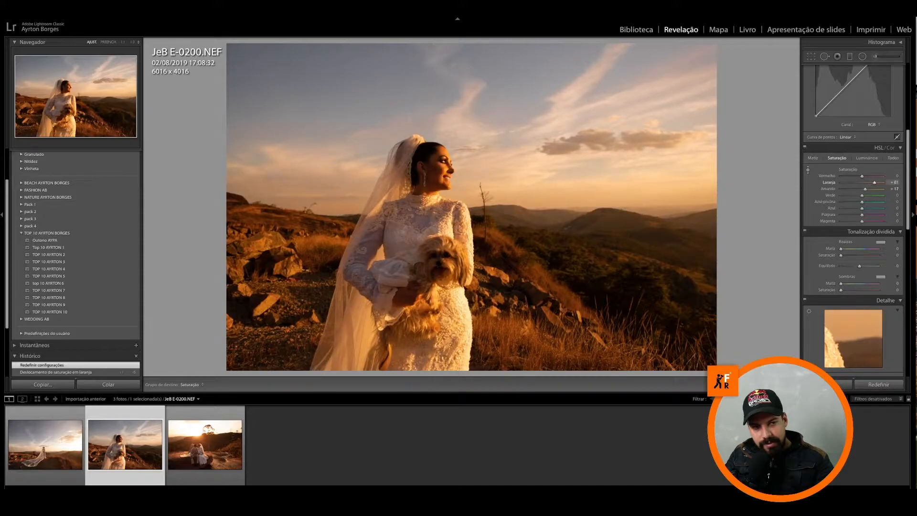
drag(445, 177, 445, 204)
mouse_move(445, 162)
mouse_down()
mouse_move(445, 190)
mouse_move(445, 174)
mouse_up()
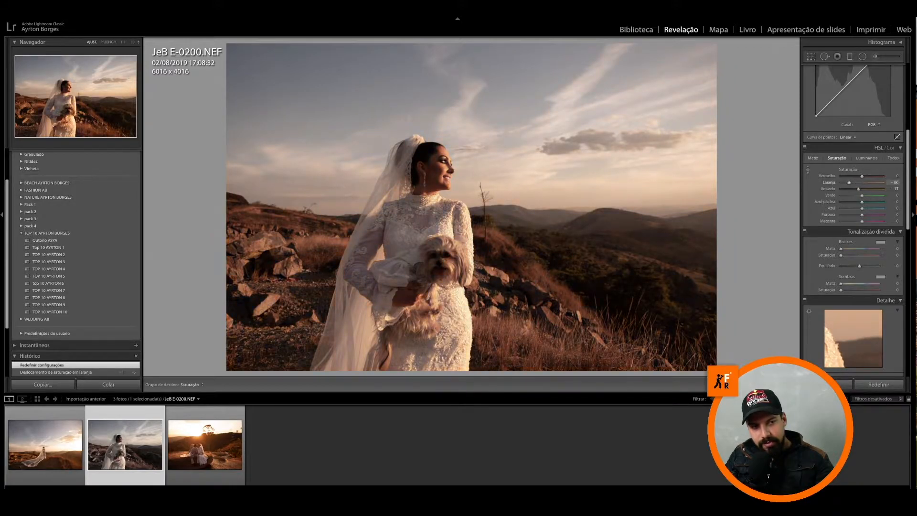
mouse_move(445, 182)
mouse_down()
mouse_move(445, 201)
mouse_move(445, 192)
mouse_up()
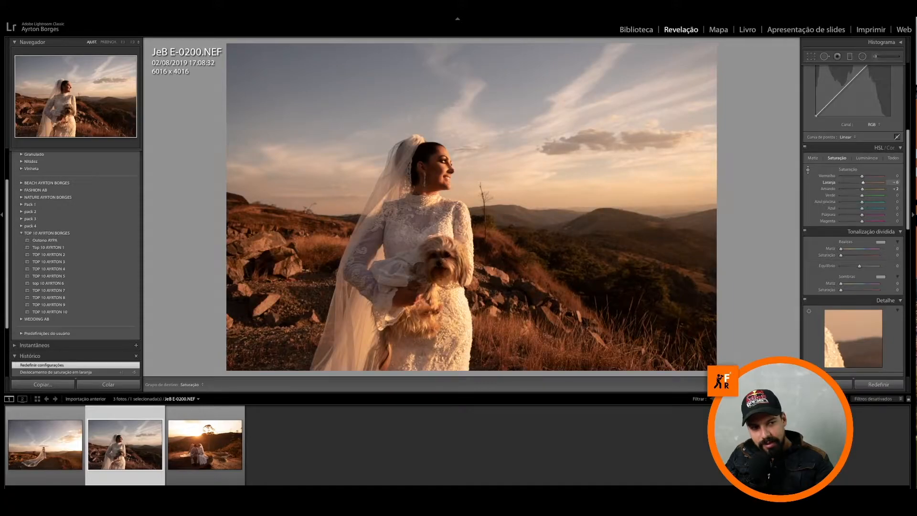
mouse_move(445, 163)
mouse_down()
mouse_move(445, 187)
mouse_move(445, 171)
mouse_up()
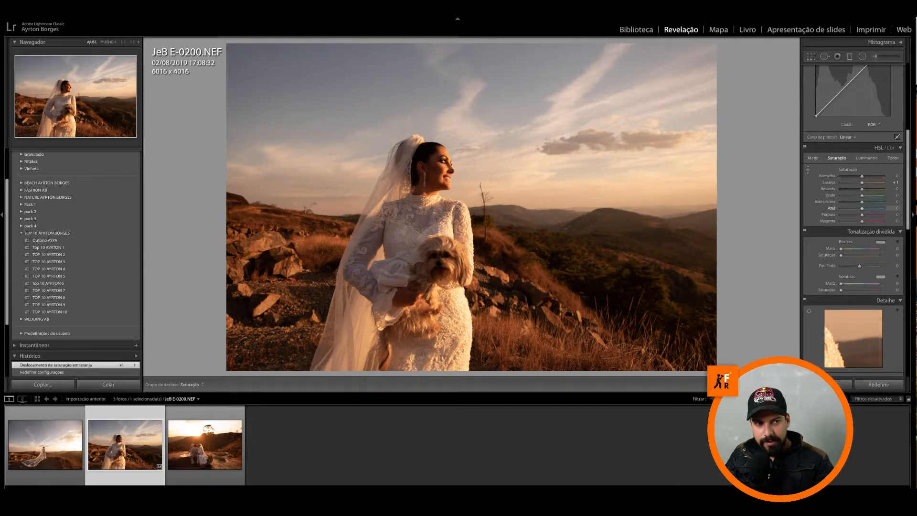
Step: Adjust the sky's saturation with the targeted adjustment, bringing Blue to +64 and Purple to +12
mouse_move(305, 86)
mouse_down()
mouse_move(305, 112)
mouse_move(306, 67)
mouse_move(305, 109)
mouse_move(306, 74)
mouse_up()
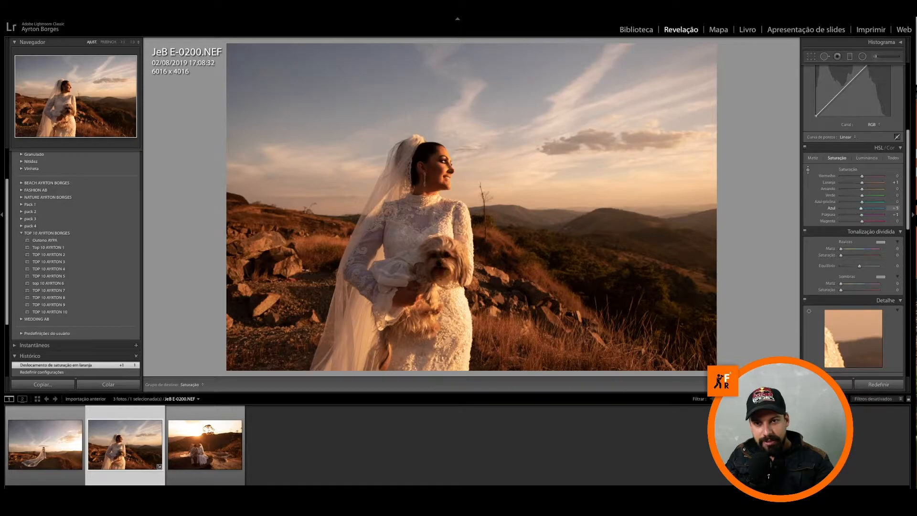
drag(306, 87, 306, 133)
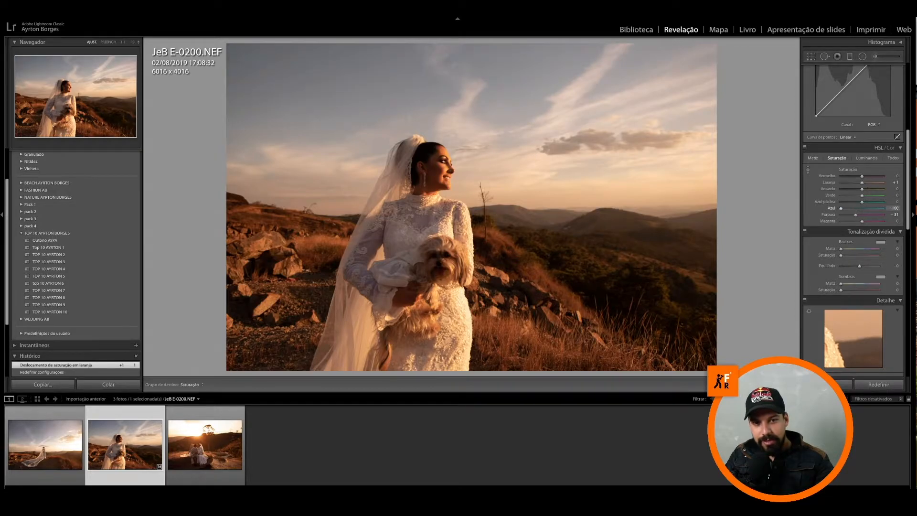
mouse_move(306, 56)
mouse_down()
mouse_move(305, 95)
mouse_move(305, 64)
mouse_up()
Step: Vary the saturation around the bride's hand with the targeted adjustment, ending with Red at +2 and Orange at +1
drag(413, 234, 413, 234)
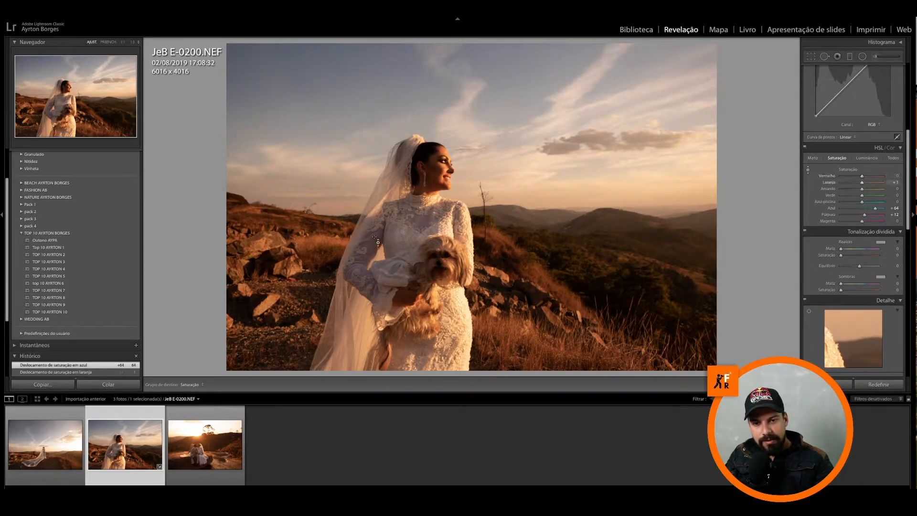
drag(408, 292, 408, 308)
drag(409, 296, 409, 245)
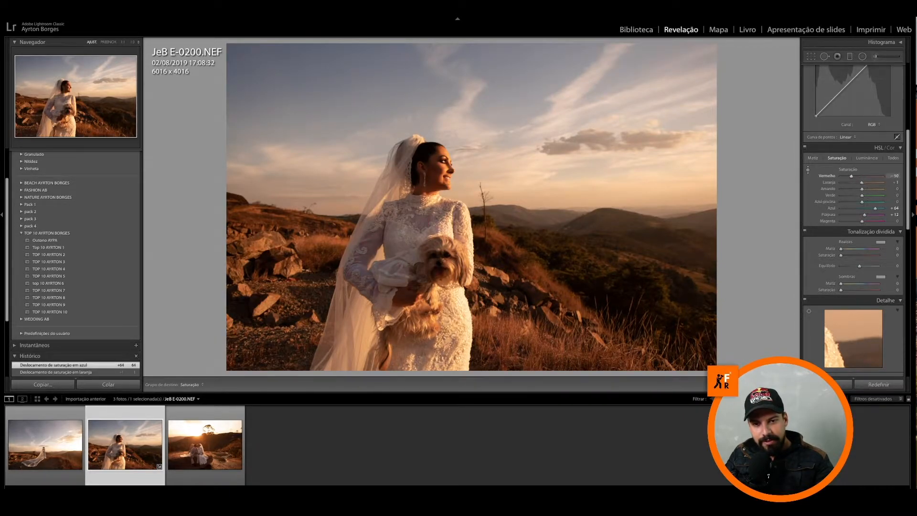
drag(409, 323, 409, 280)
drag(409, 340, 409, 300)
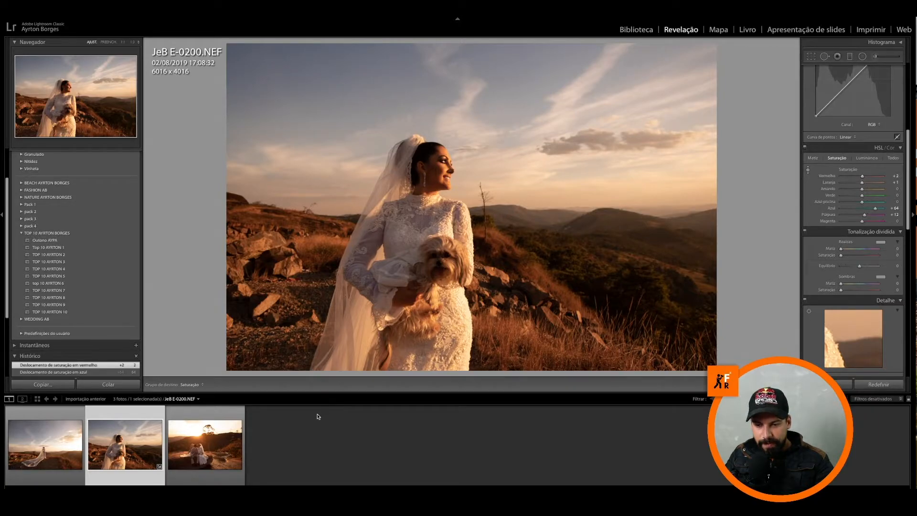
Step: Open photo JeB E-0280.NEF and switch its tone curve to the region sliders and back to point curve editing
click(210, 439)
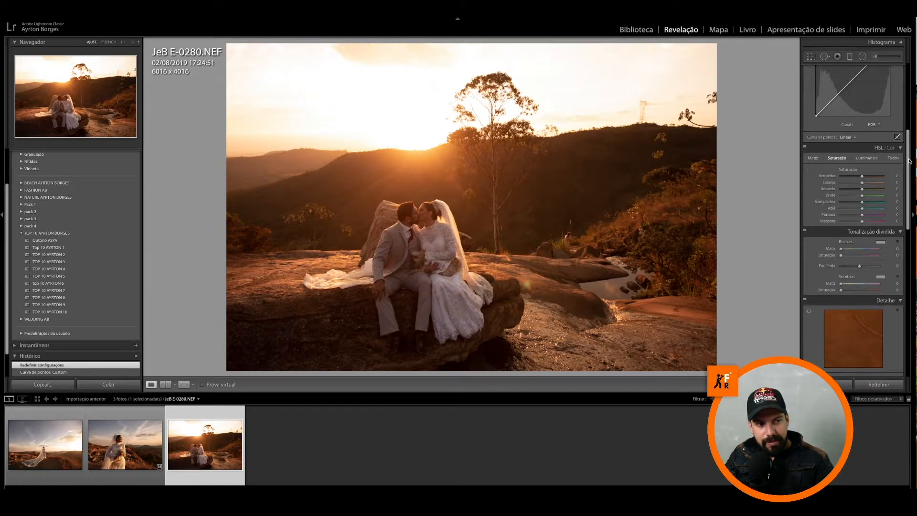
scroll(898, 125, up, 5)
scroll(898, 125, up, 1)
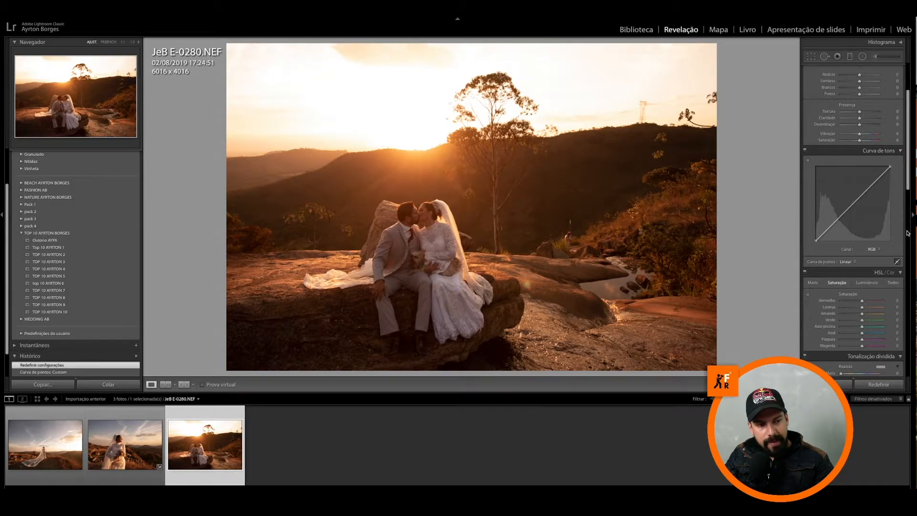
click(896, 262)
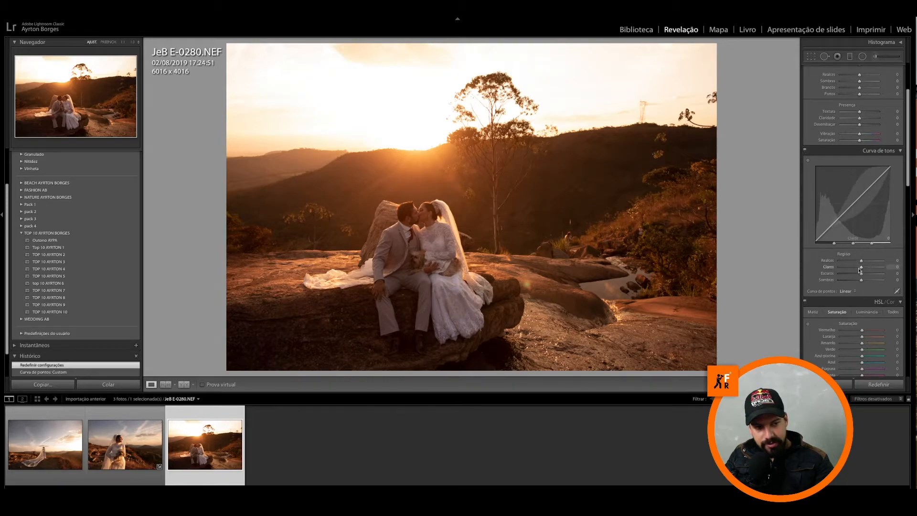
click(897, 291)
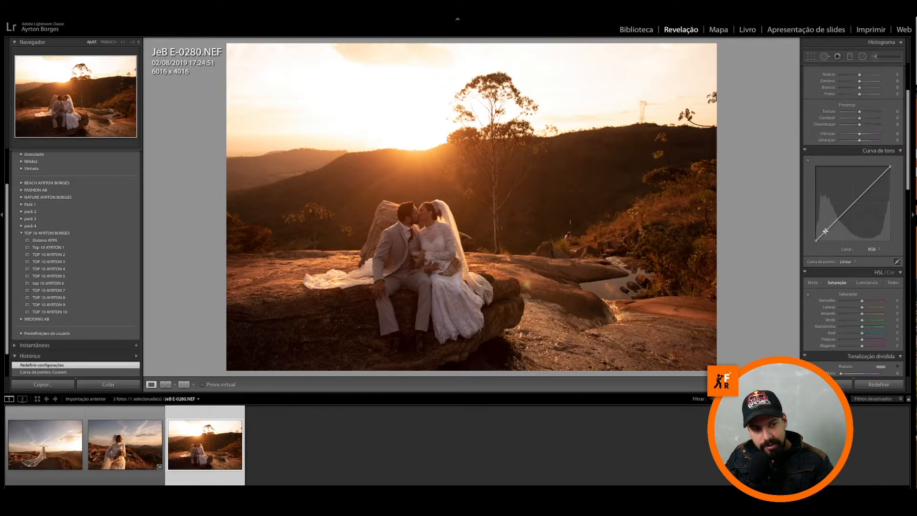
Step: Raise the black end of the RGB point curve slightly inward along the diagonal so the darkest shadows are flattened
click(825, 231)
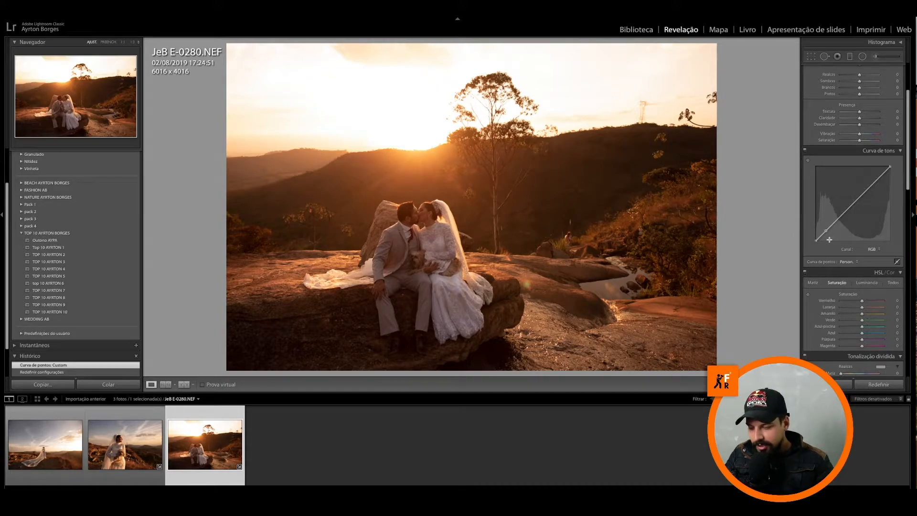
key(ctrl+z)
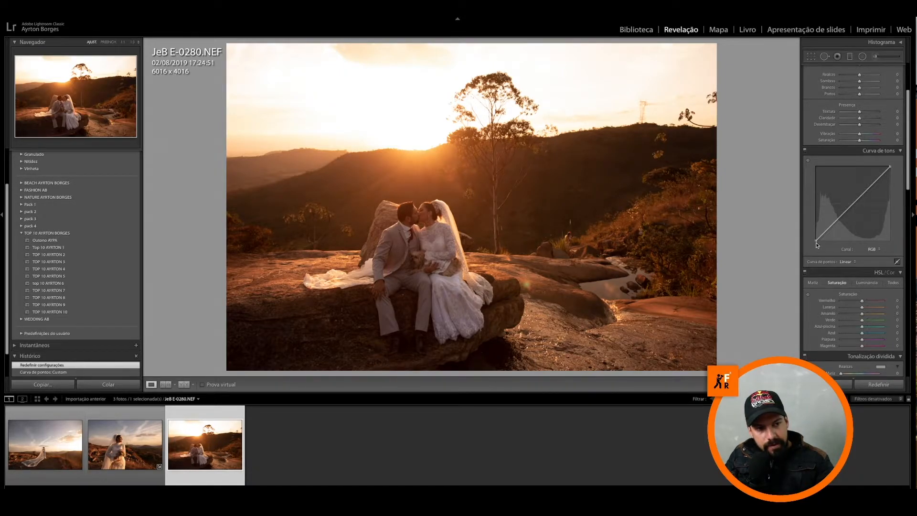
drag(815, 241, 833, 225)
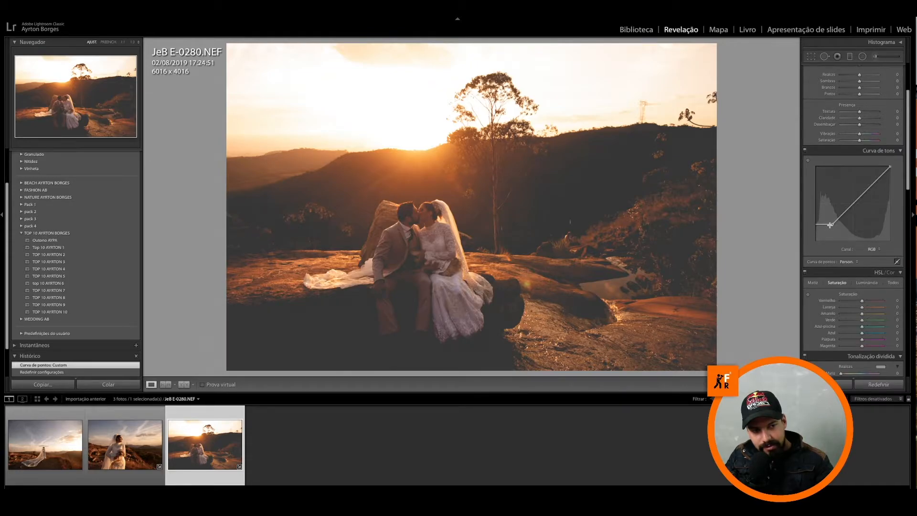
mouse_move(832, 223)
mouse_down()
mouse_move(844, 232)
mouse_move(829, 221)
mouse_move(825, 234)
mouse_up()
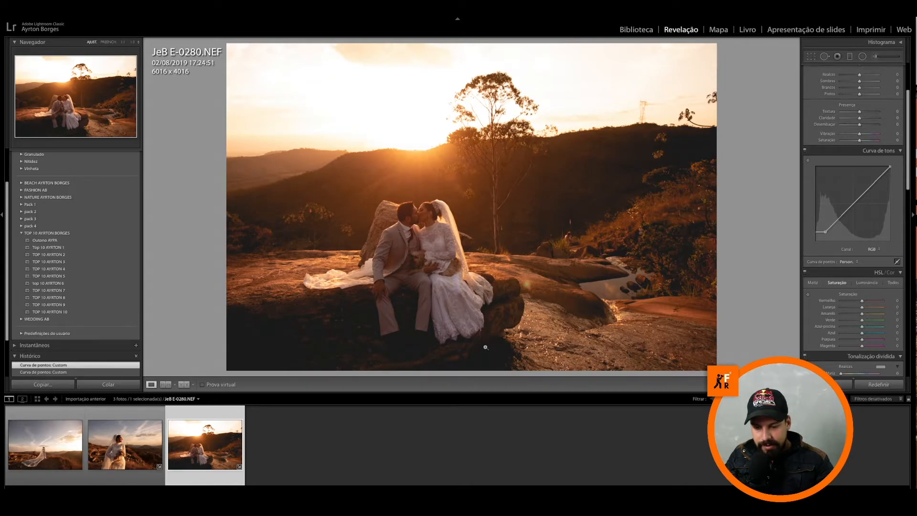
Step: Compare the couple's photo before and after the shadow adjustment on the tone curve
key(backslash)
key(backslash)
key(backslash)
key(backslash)
key(backslash)
key(backslash)
key(backslash)
key(backslash)
key(backslash)
key(backslash)
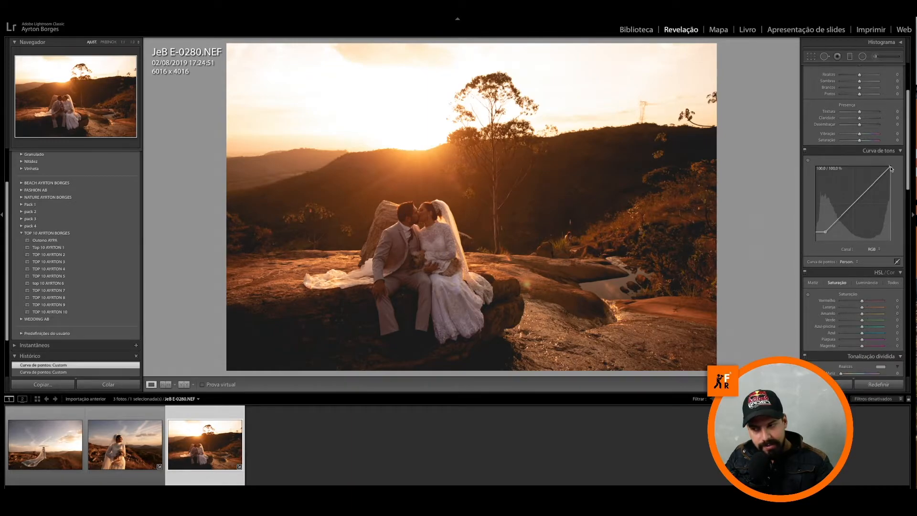
Step: Lower the RGB curve's white point to about 85.5 / 87.1 % and compare the photo before and after
mouse_move(890, 168)
mouse_down()
mouse_move(849, 207)
mouse_move(881, 177)
mouse_up()
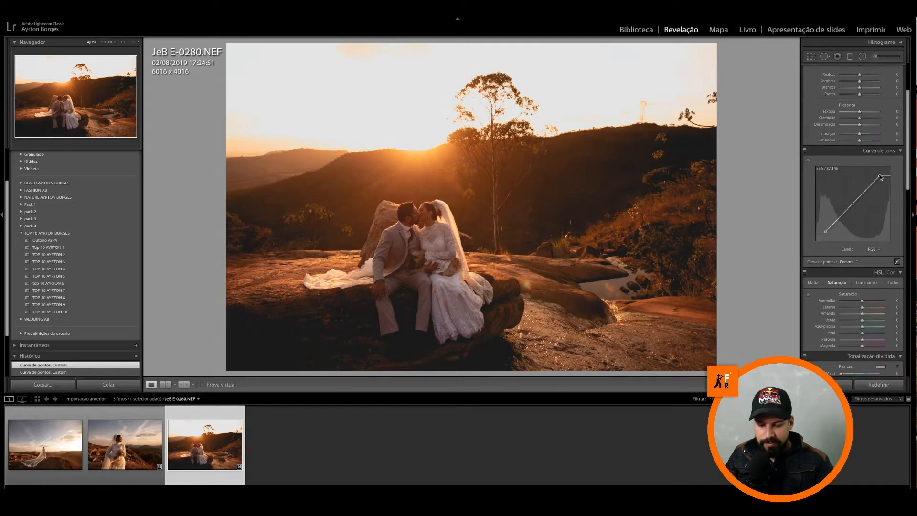
key(backslash)
key(backslash)
key(backslash)
key(backslash)
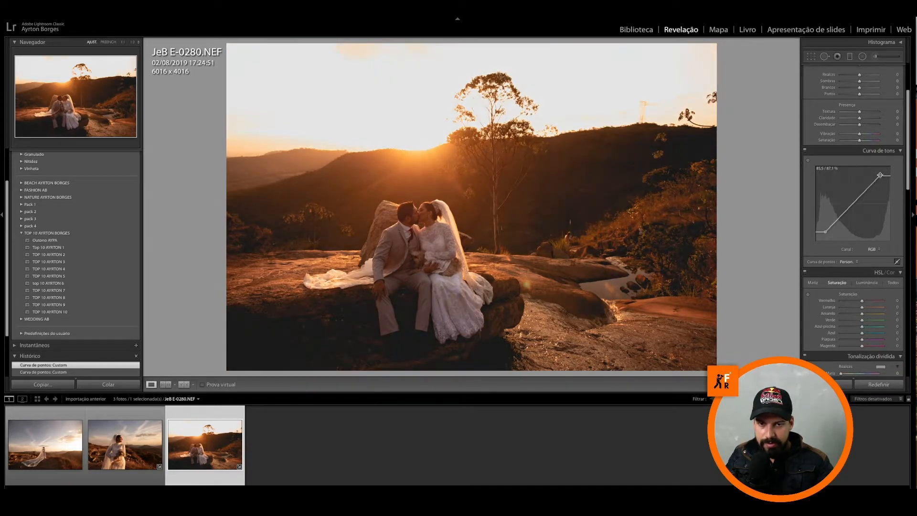
key(backslash)
key(backslash)
key(backslash)
key(backslash)
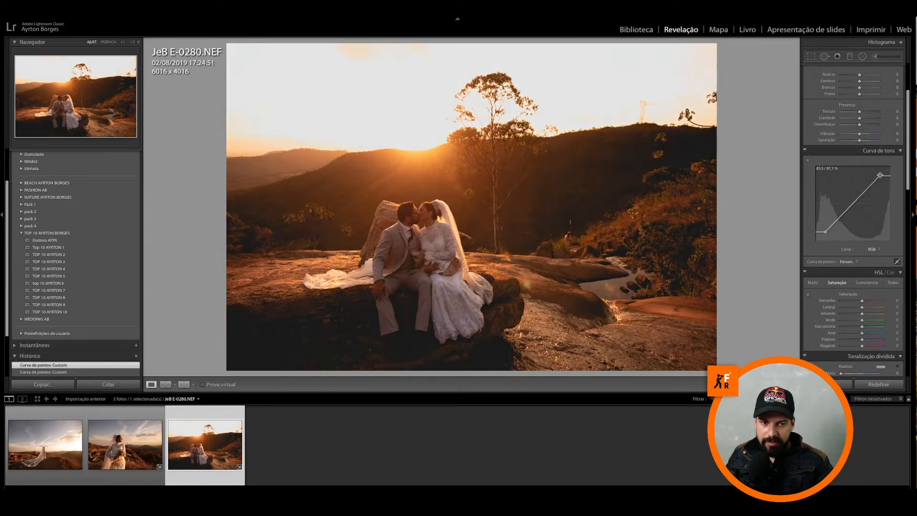
key(backslash)
key(backslash)
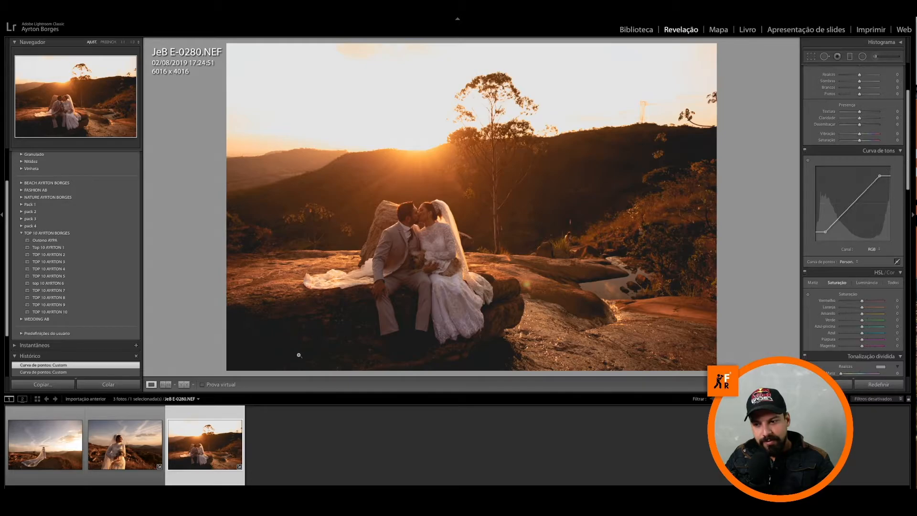
Step: Open photo JeB E-0194.NEF and add a graduated filter covering the sky and fading out around the horizon
click(30, 436)
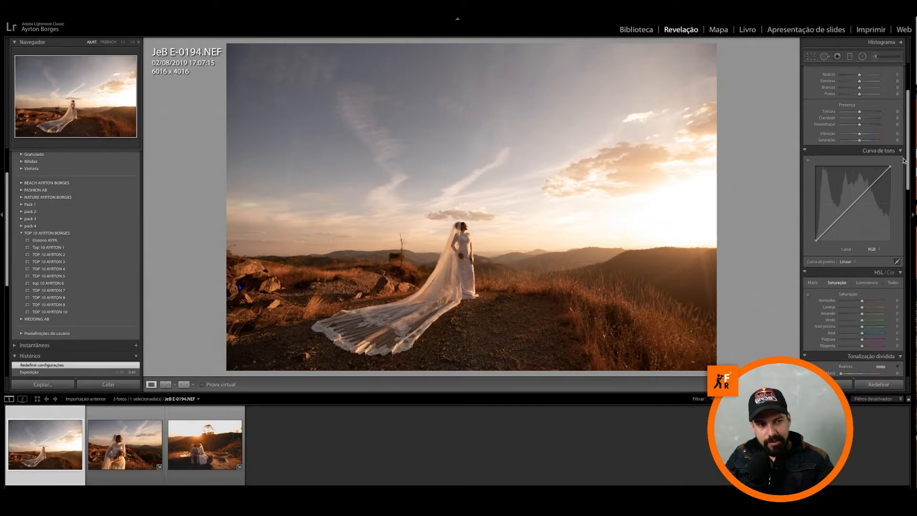
scroll(908, 157, up, 4)
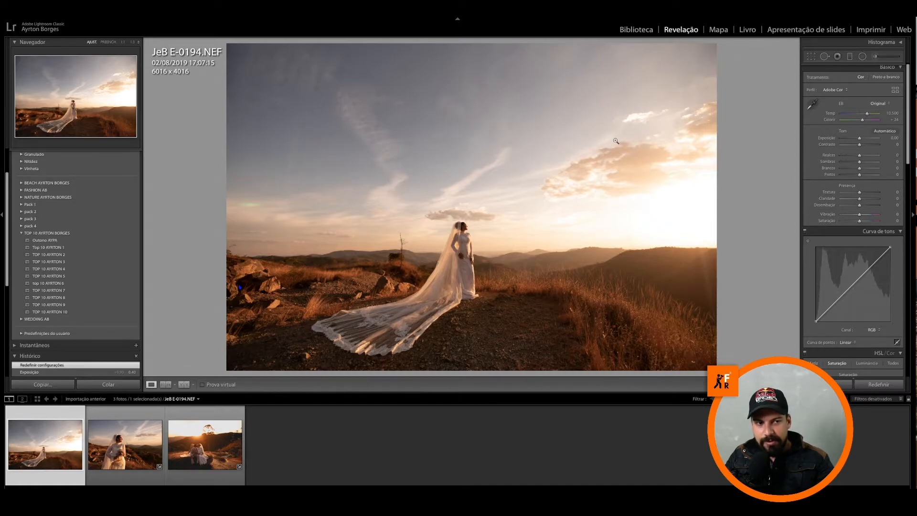
click(850, 57)
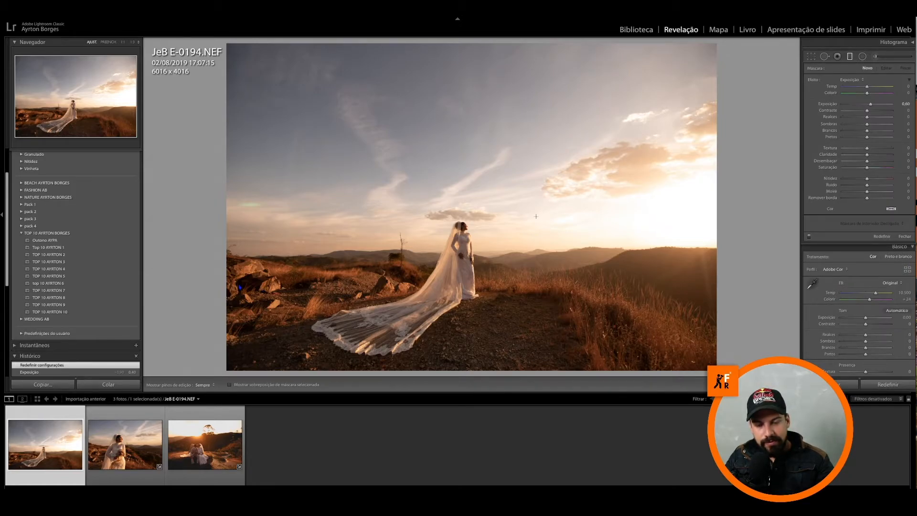
drag(440, 214, 436, 271)
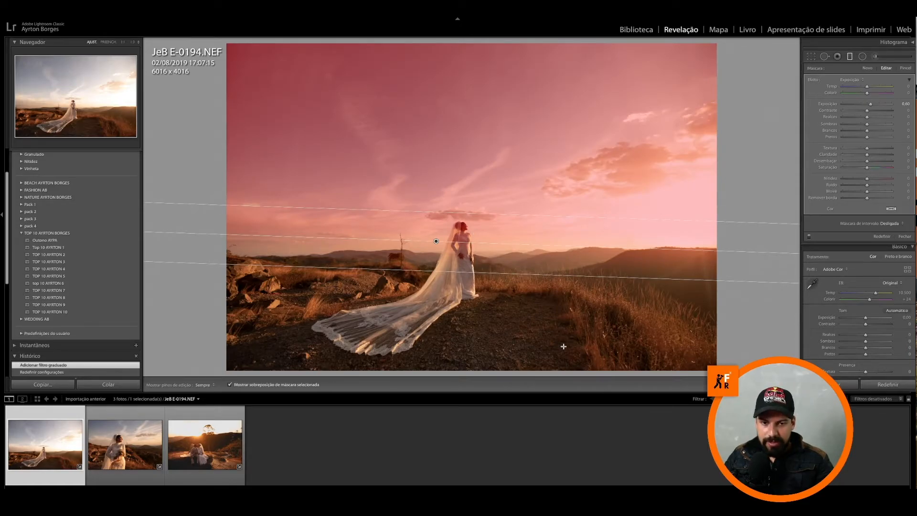
Step: Display the graduated filter's mask overlay and shift the filter slightly lower over the horizon
key(o)
key(o)
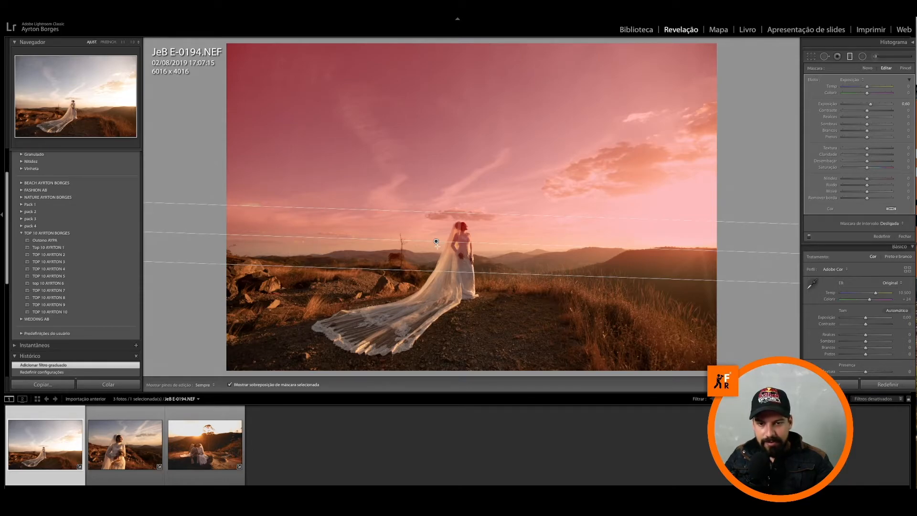
drag(435, 241, 436, 253)
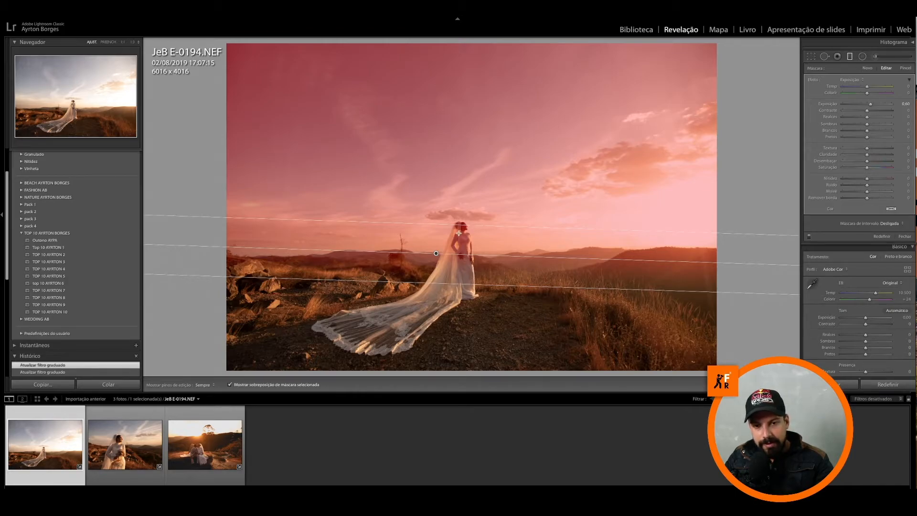
Step: Open the graduated filter's mask brush and switch it to erase mode with a small size over the bride
click(71, 102)
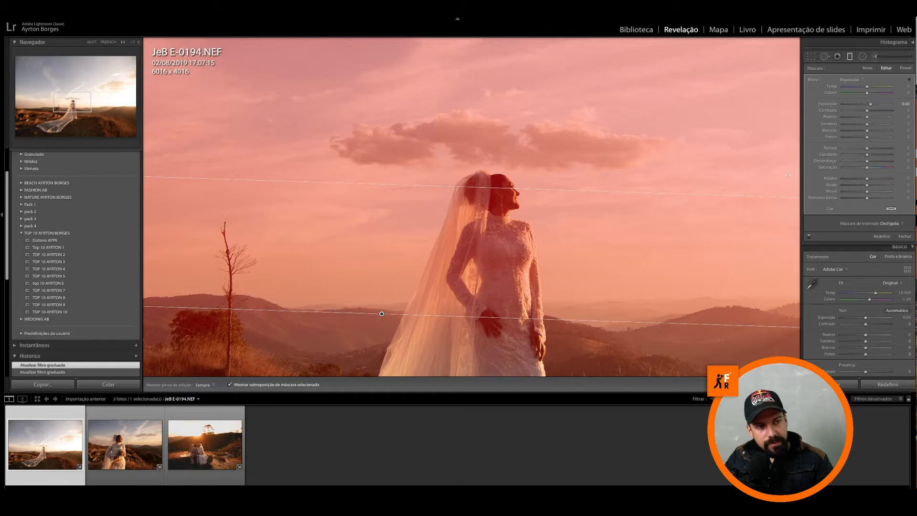
click(904, 70)
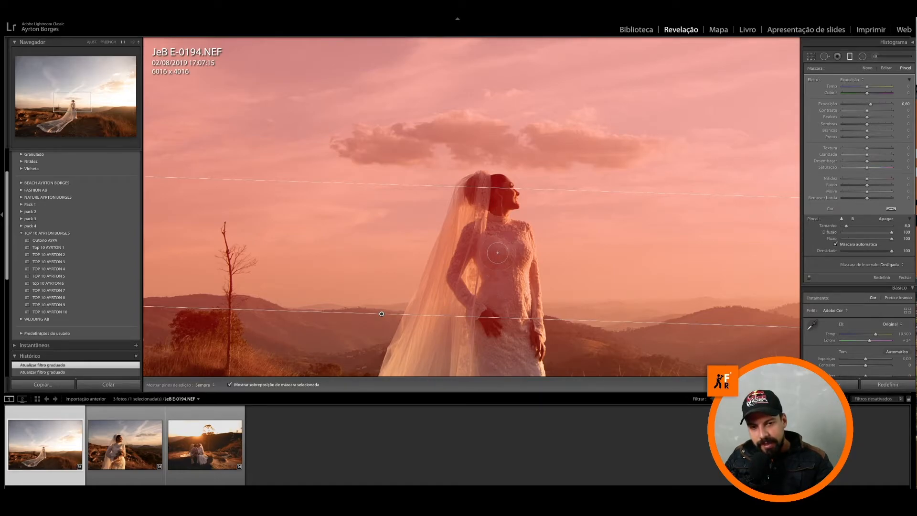
key(alt)
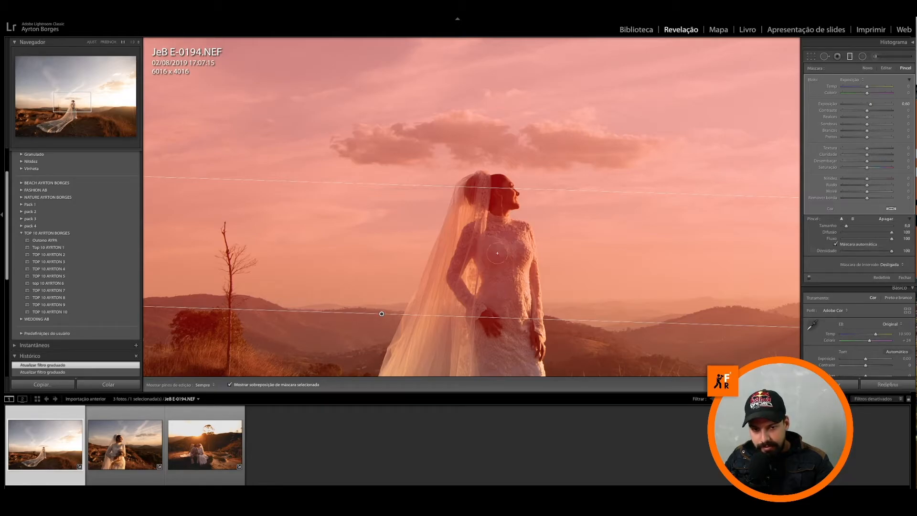
key(alt)
scroll(497, 253, down, 1)
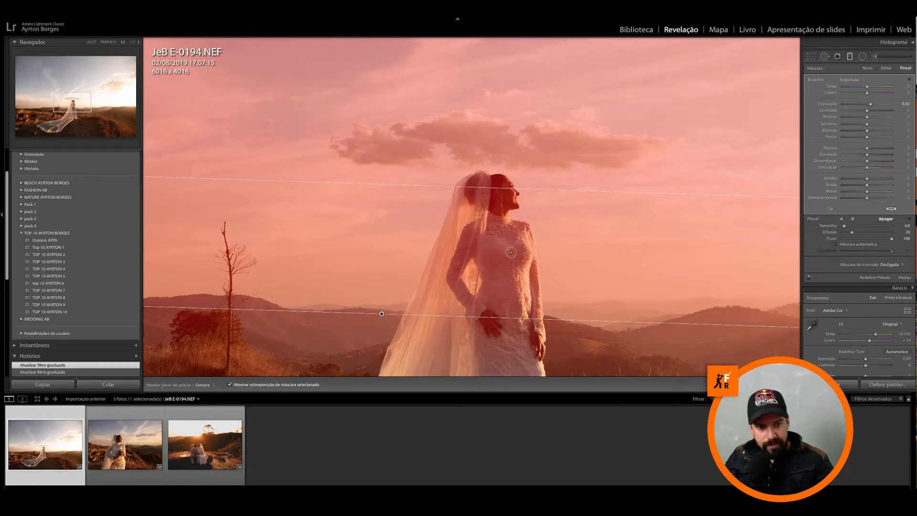
Step: Try to erase the mask from the bride's veil and torso with auto mask off, eraser size 13 and feather 20
mouse_move(510, 252)
mouse_down()
mouse_move(492, 256)
mouse_move(469, 296)
mouse_move(413, 334)
mouse_move(449, 227)
mouse_move(466, 222)
mouse_move(470, 208)
mouse_move(435, 281)
mouse_up()
scroll(501, 263, up, 7)
key(h)
scroll(452, 233, up, 2)
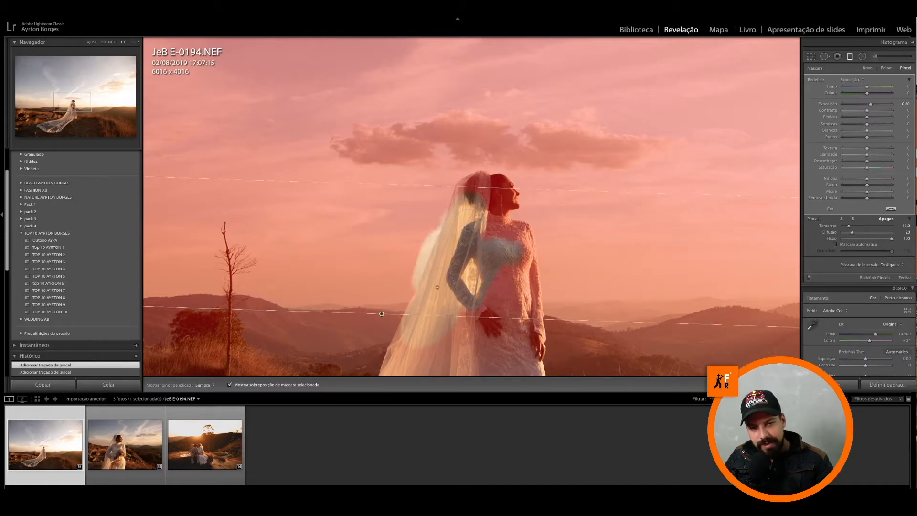
key(h)
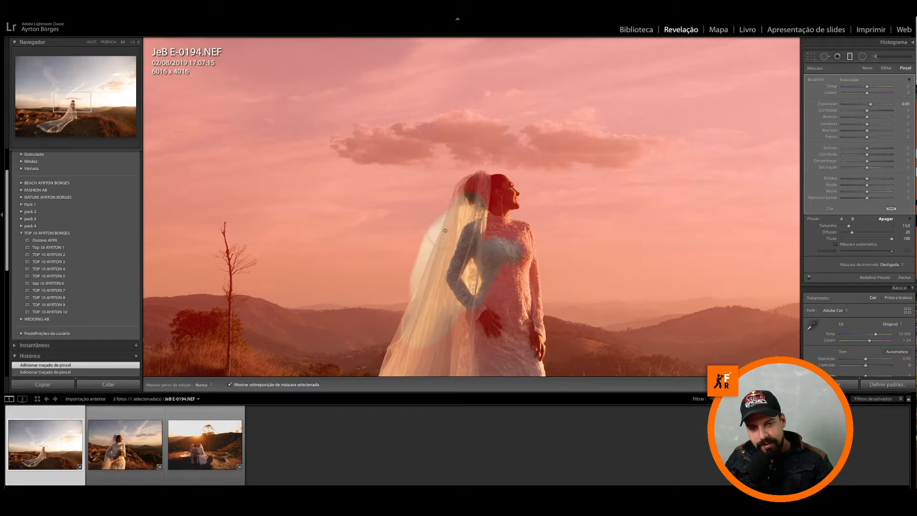
key(h)
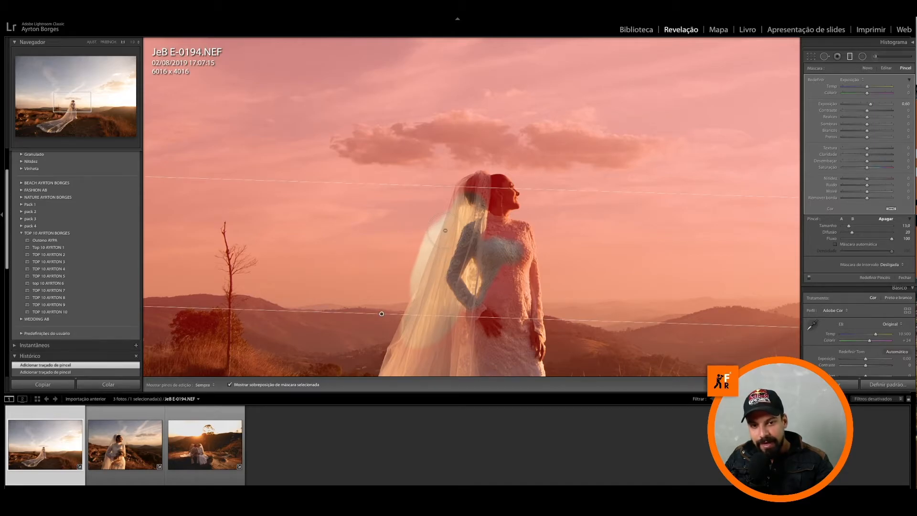
Step: Restore the mask over the veil and torso, and set the eraser to auto mask, size 12.4 and feather 100
click(835, 245)
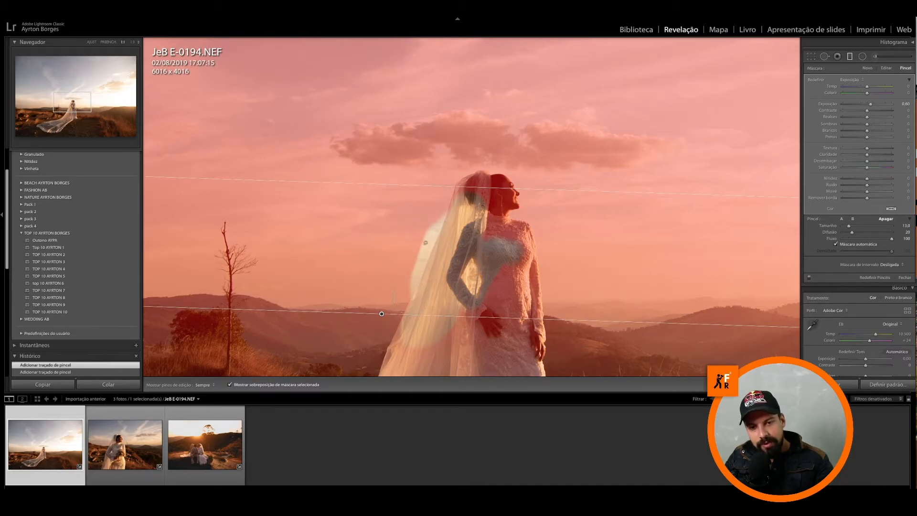
mouse_move(436, 221)
mouse_down()
mouse_move(410, 296)
mouse_move(395, 294)
mouse_move(378, 337)
mouse_move(414, 283)
mouse_up()
key(h)
key(alt)
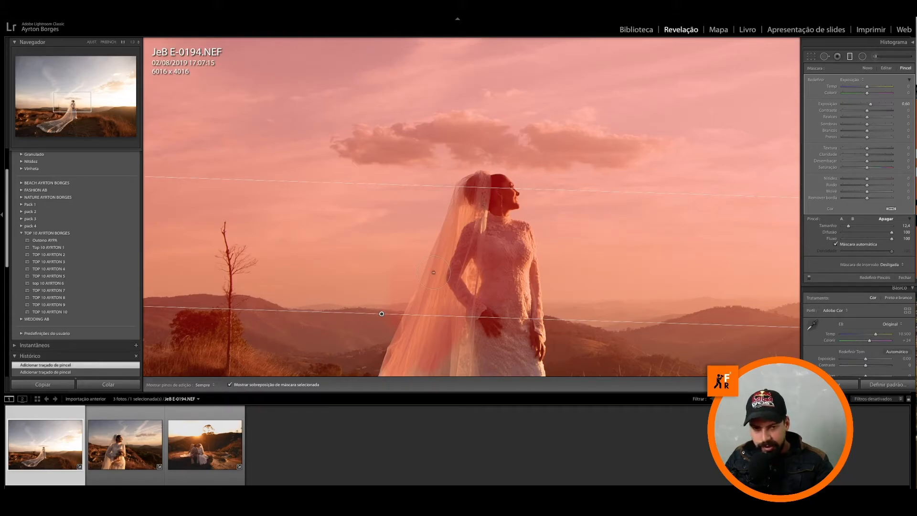
Step: Erase the mask from the bride's veil, dress and head with auto mask, reducing the eraser size to 5 for the head
mouse_move(440, 280)
mouse_down()
mouse_move(473, 191)
mouse_move(454, 281)
mouse_move(438, 288)
mouse_move(389, 372)
mouse_move(424, 357)
mouse_move(454, 324)
mouse_move(492, 215)
mouse_move(473, 201)
mouse_move(475, 187)
mouse_move(498, 194)
mouse_move(497, 184)
mouse_move(487, 239)
mouse_move(516, 256)
mouse_move(525, 313)
mouse_move(498, 276)
mouse_move(479, 313)
mouse_move(498, 351)
mouse_move(525, 361)
mouse_move(469, 354)
mouse_up()
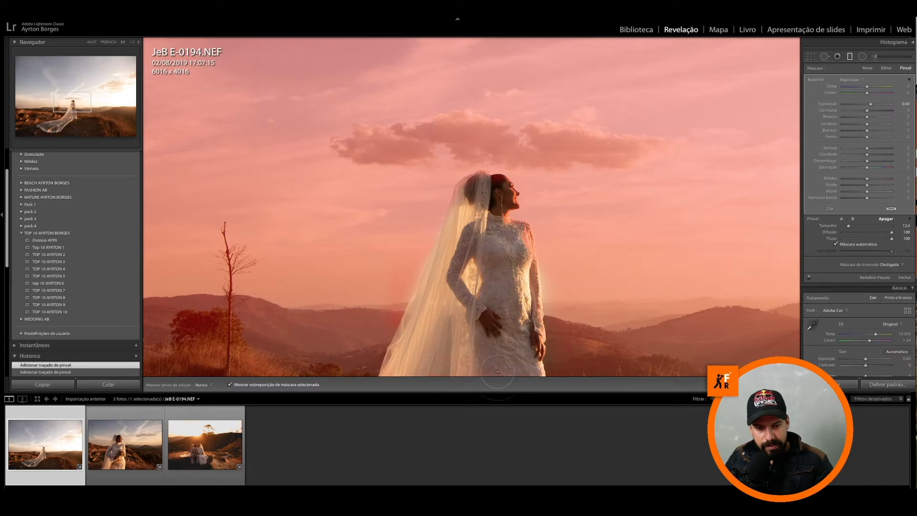
drag(502, 209, 502, 202)
key(h)
scroll(497, 207, down, 10)
scroll(492, 210, up, 4)
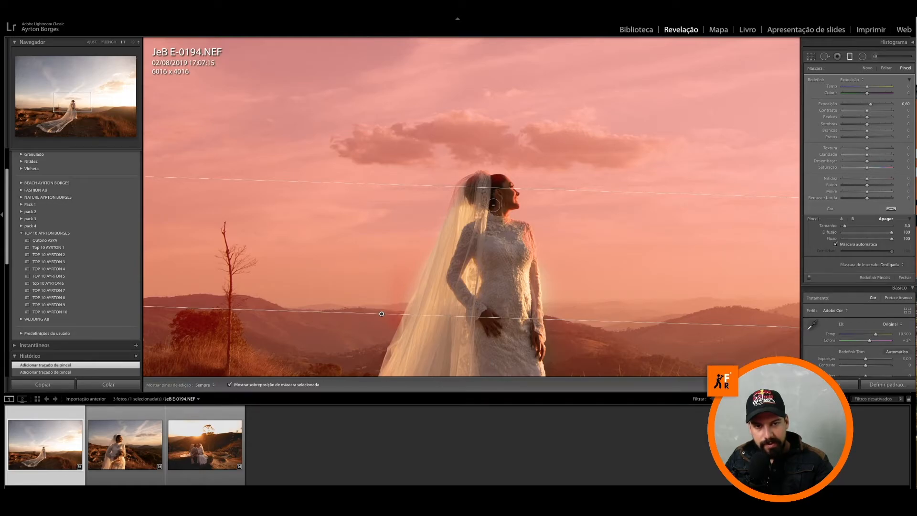
key(h)
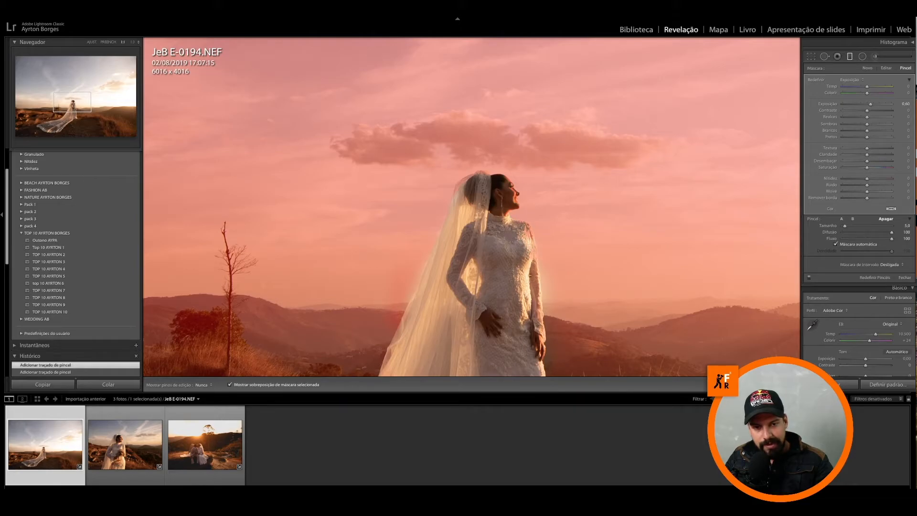
key(h)
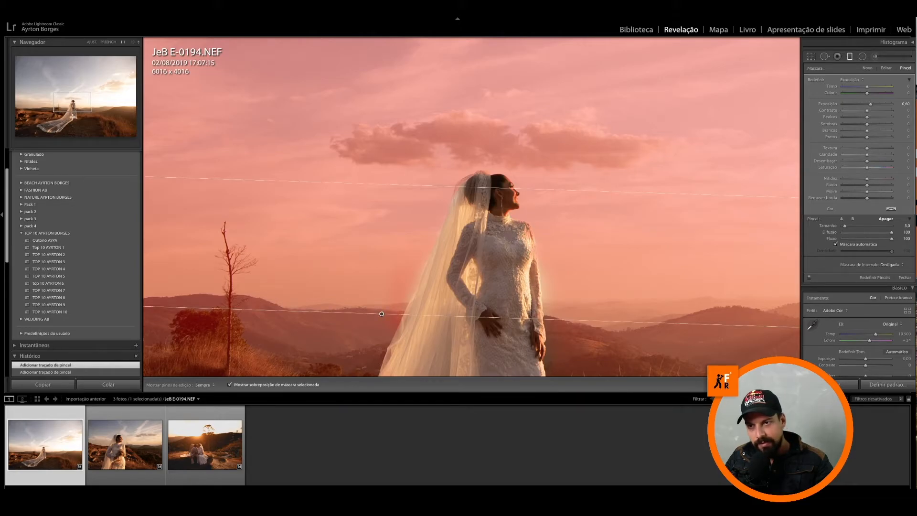
Step: Check the mask around the lower dress and veil, and hide the mask overlay with the whole photo in view
mouse_move(478, 344)
mouse_down()
mouse_move(456, 281)
mouse_move(466, 143)
mouse_up()
key(h)
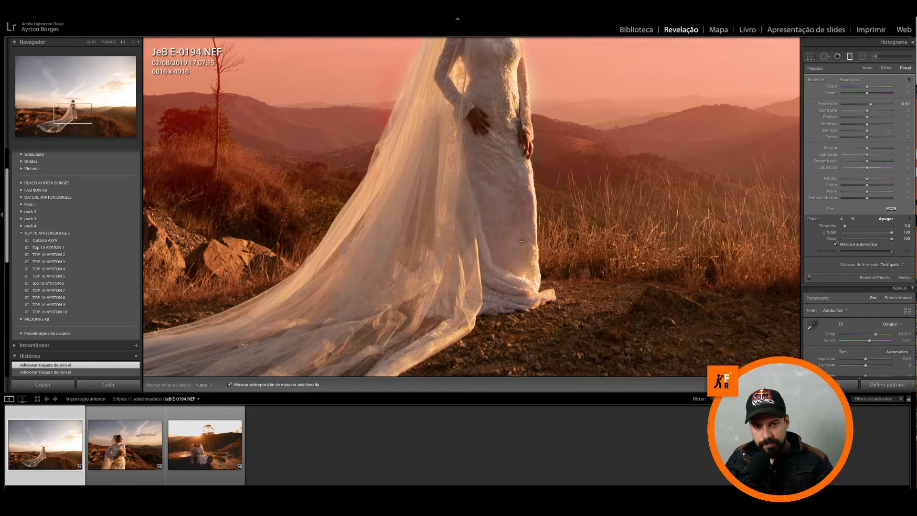
key(h)
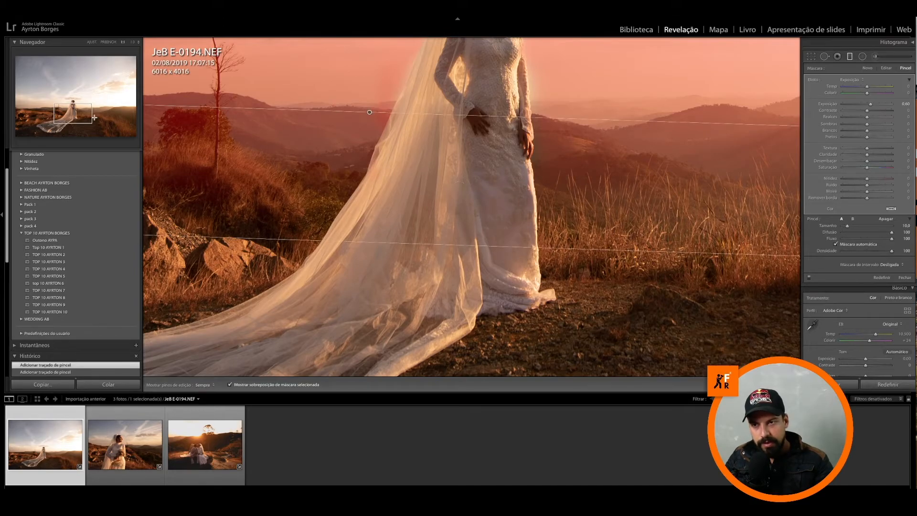
click(81, 113)
key(z)
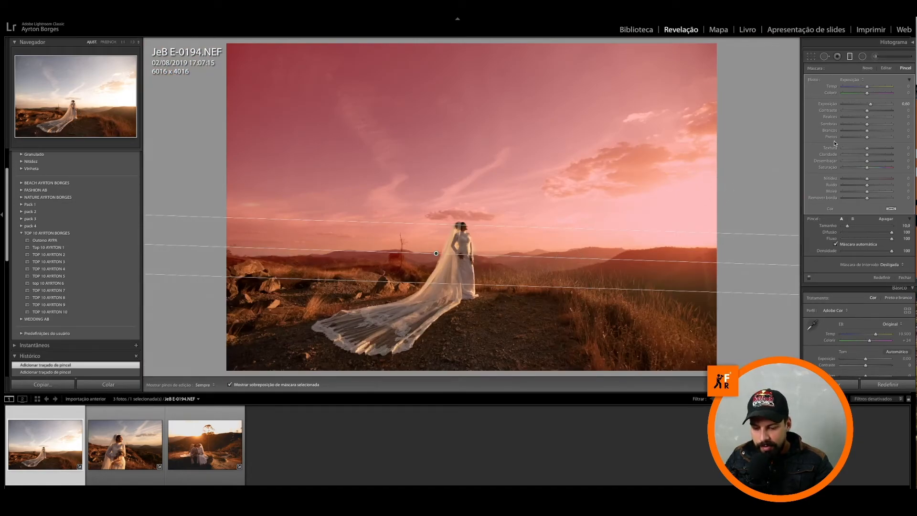
key(o)
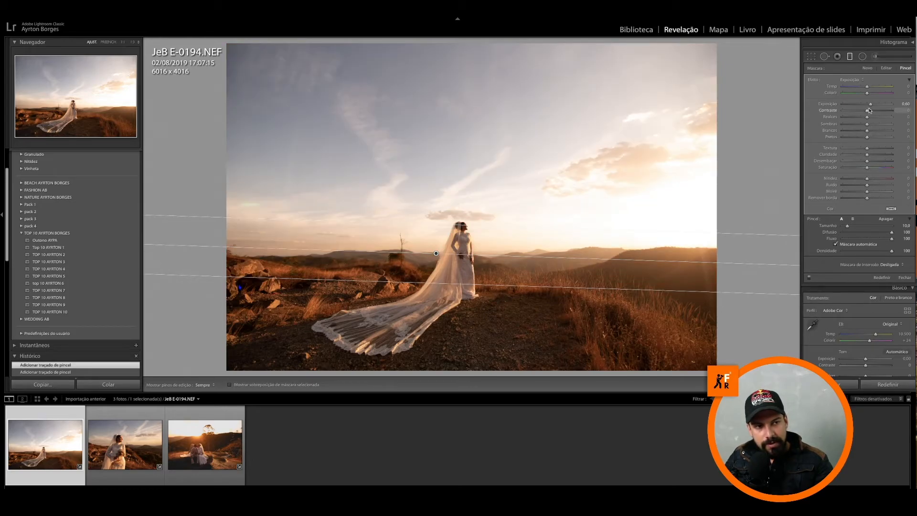
Step: Set the graduated filter to exposure −0.59, clarity 29, dehaze 22 and saturation 20, and close it with the histogram displayed
drag(868, 106, 864, 105)
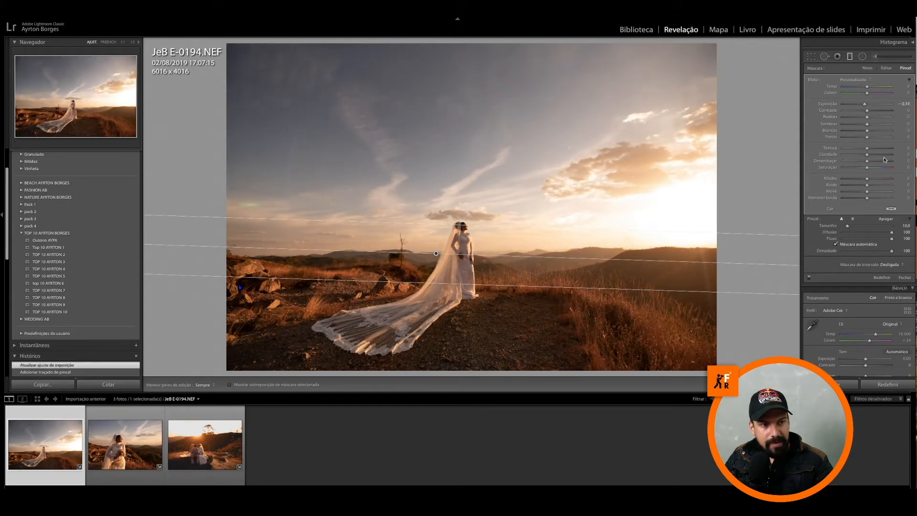
drag(874, 158, 872, 163)
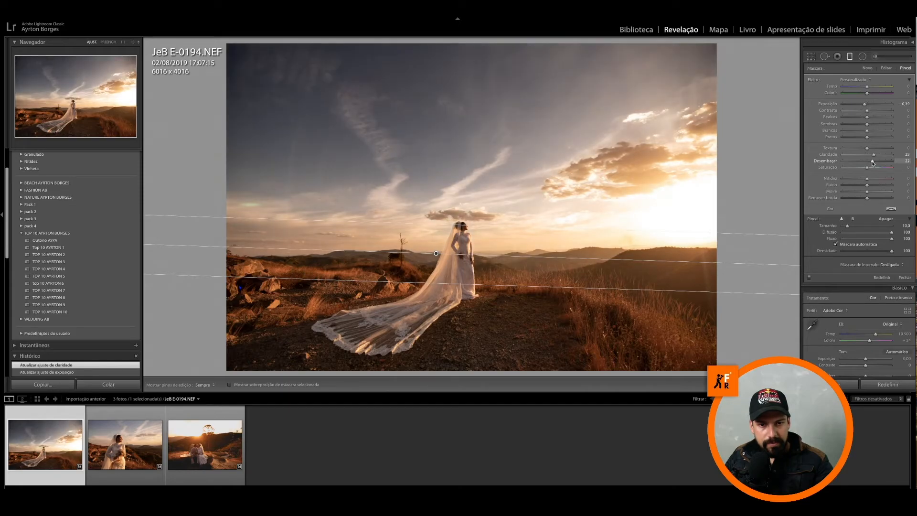
drag(869, 169, 874, 169)
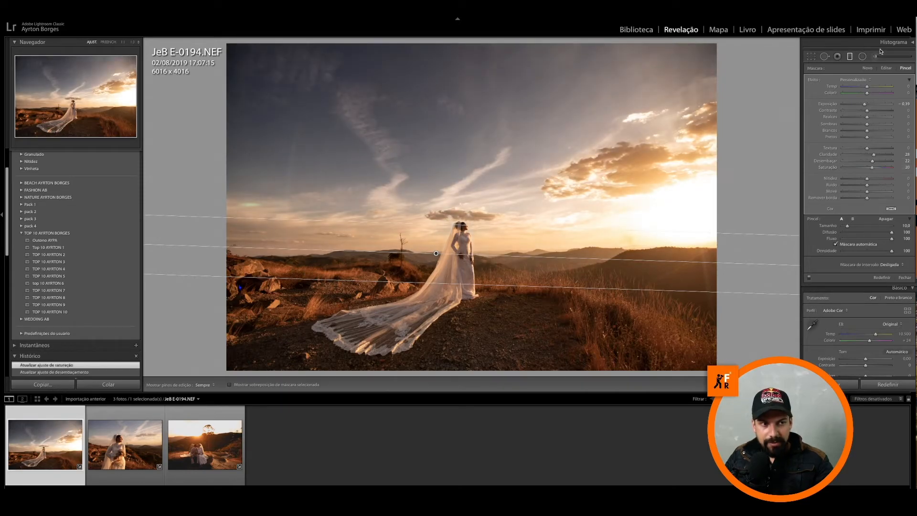
click(888, 43)
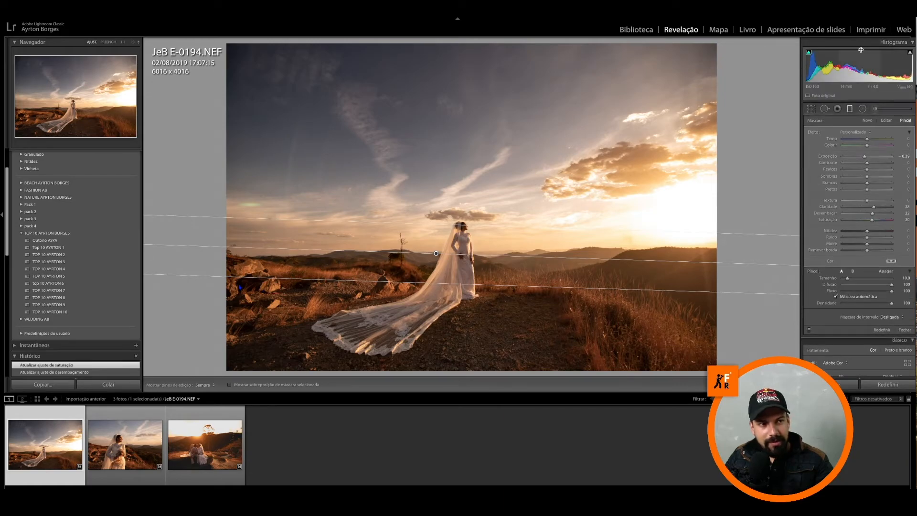
click(905, 329)
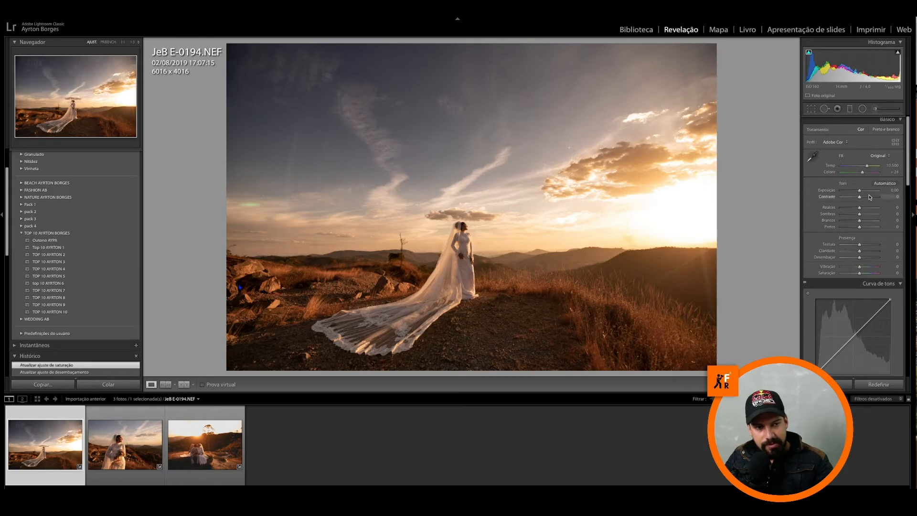
Step: Raise the photo's basic exposure to +2.60 and display the highlight clipping warning over the sky
drag(859, 193, 867, 194)
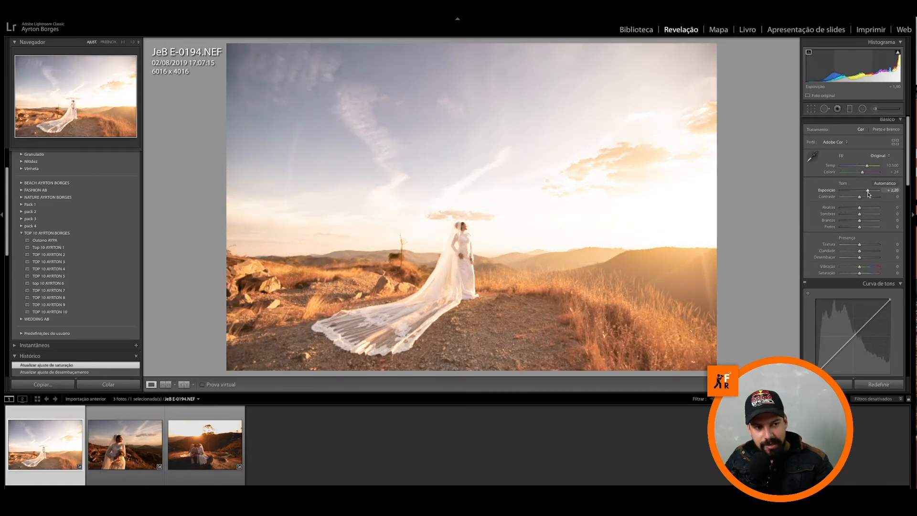
drag(867, 193, 869, 194)
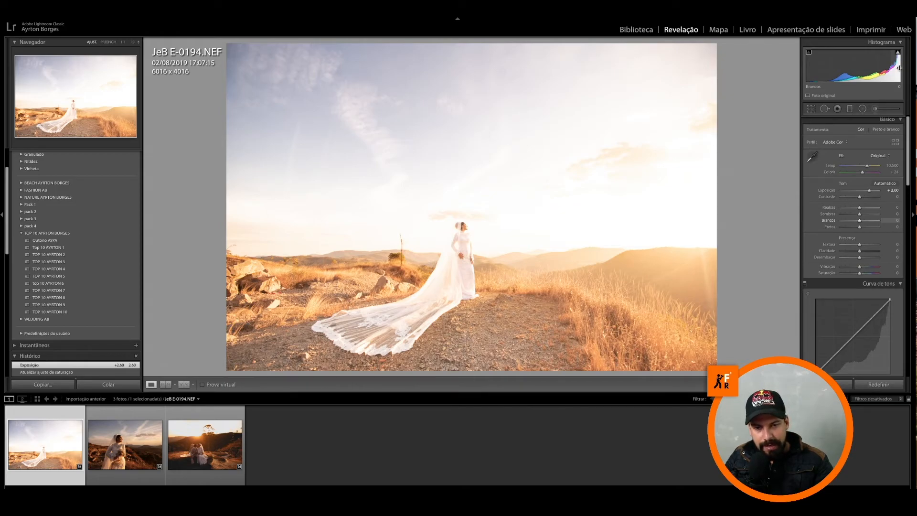
mouse_move(898, 55)
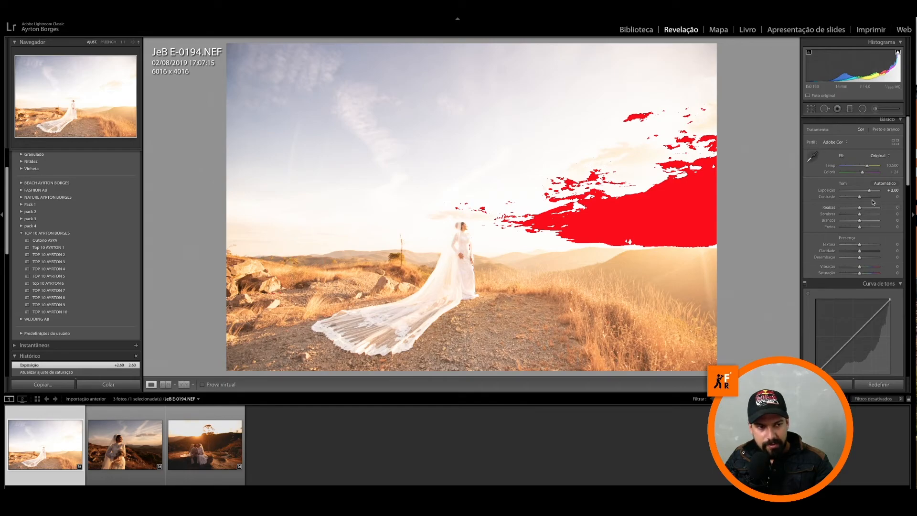
Step: Try exposure +0.80 with highlights at −94, and darken the exposure to −4.30 to examine shadow clipping
drag(869, 192, 862, 193)
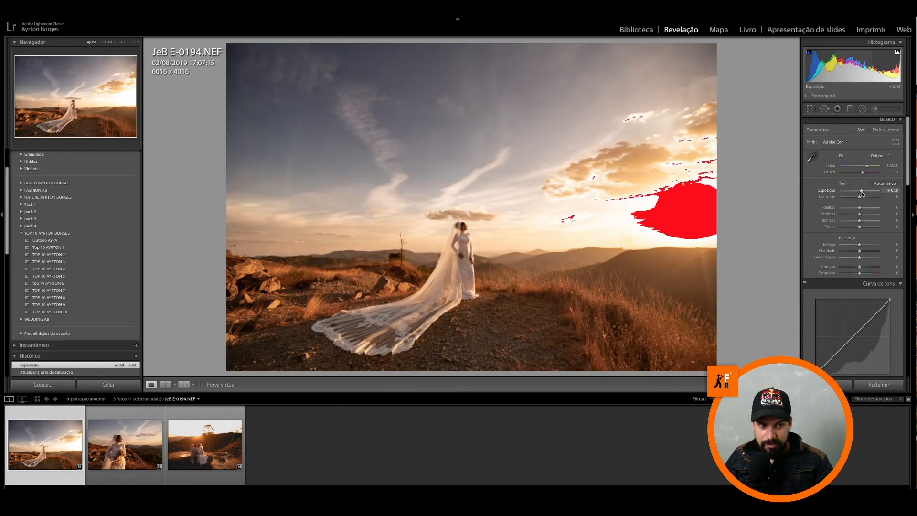
drag(861, 193, 843, 212)
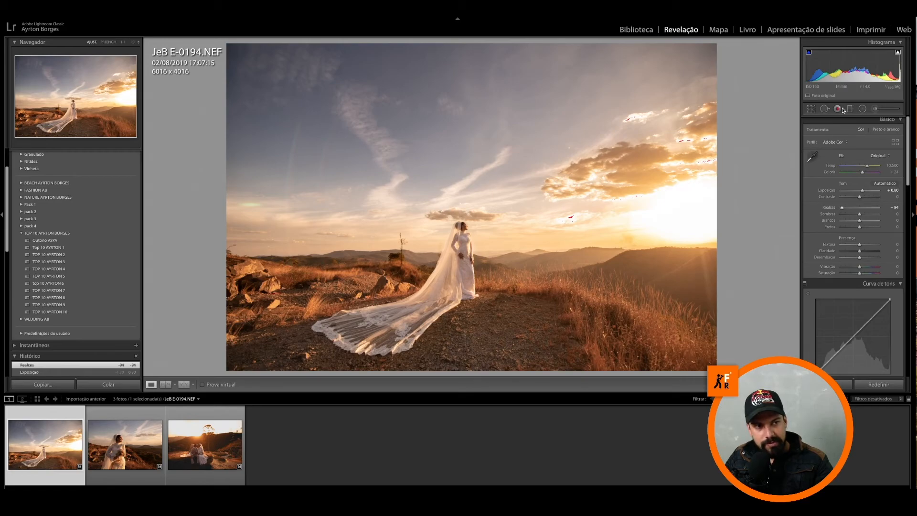
drag(860, 193, 848, 195)
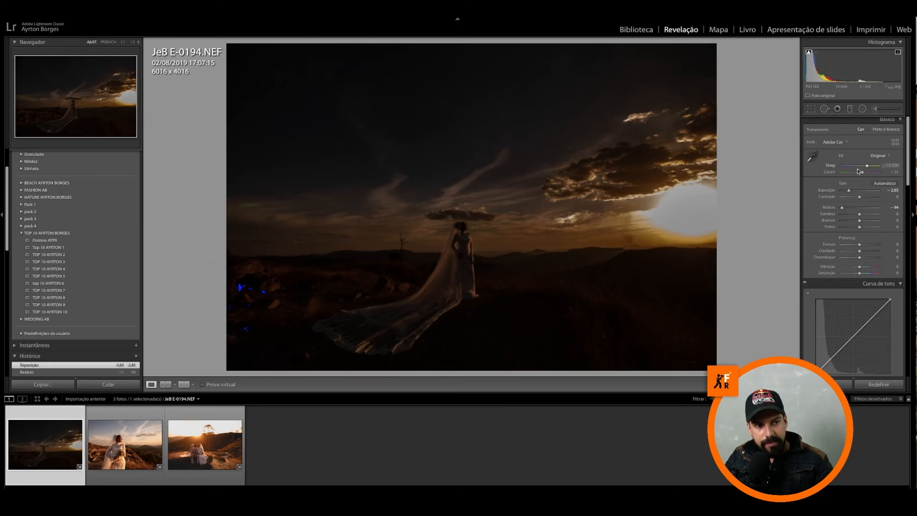
drag(850, 191, 843, 192)
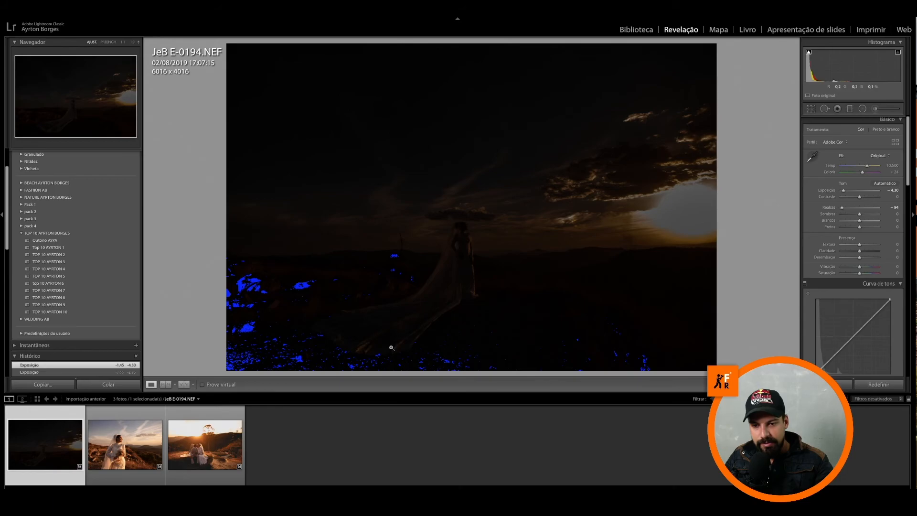
Step: Set exposure to +0.15 and highlights to −14, and compare the photo before and after with the highlight clipping warning off
drag(843, 191, 857, 208)
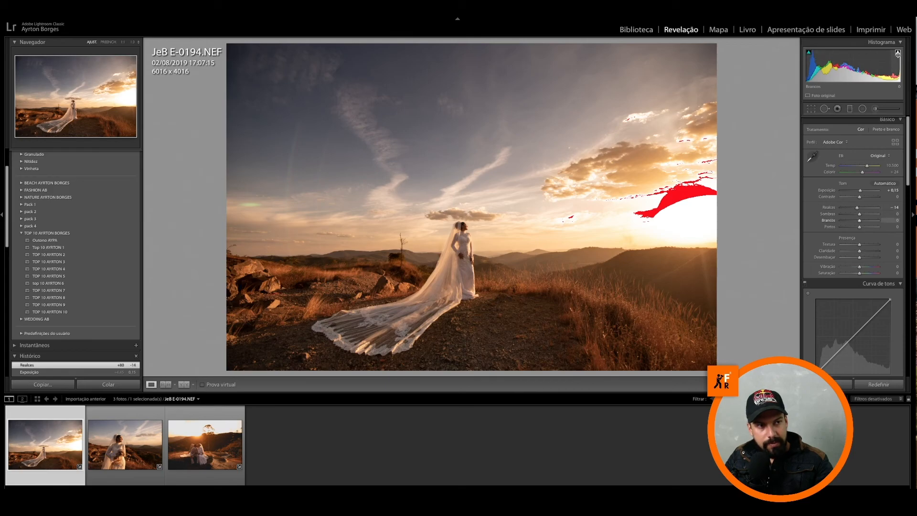
click(897, 53)
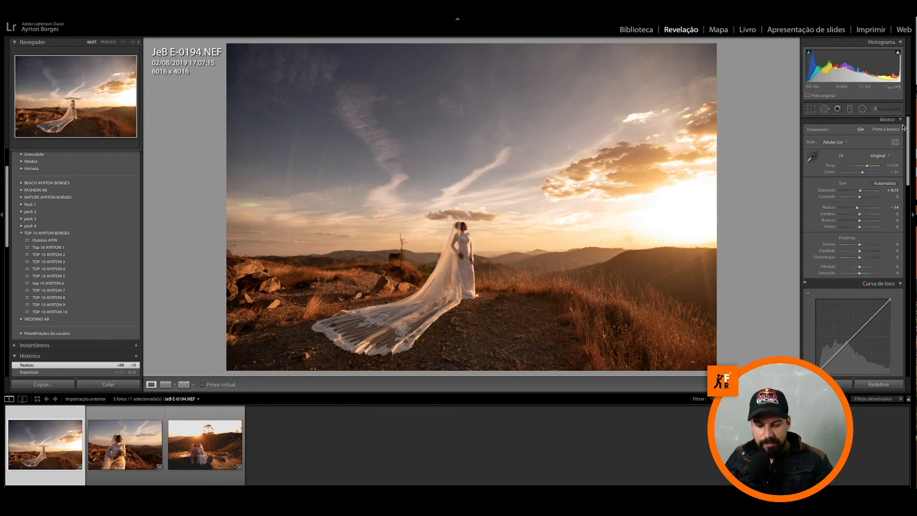
key(backslash)
key(backslash)
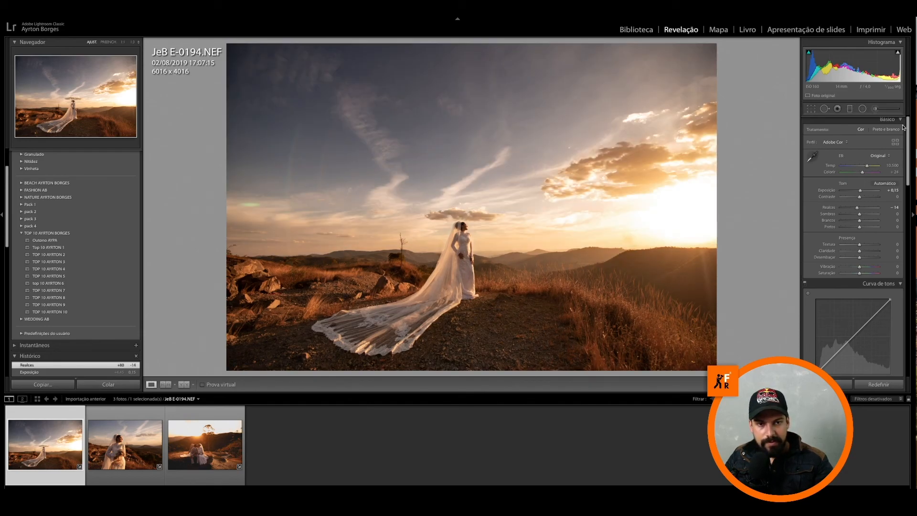